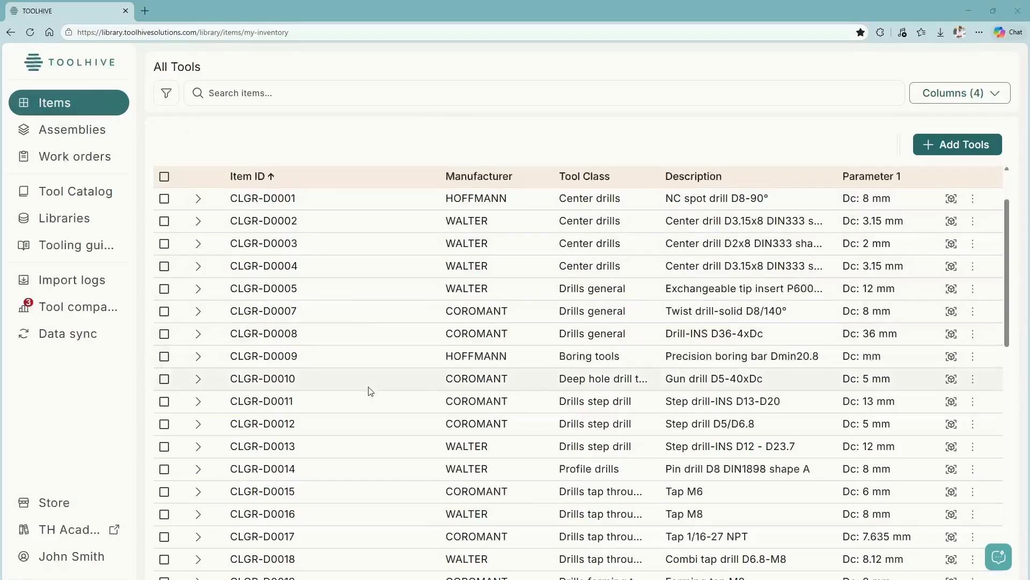
- Browse the tool item list and open the details of twist drill CLGR-D0007
scroll(770, 371, down, 2)
scroll(601, 378, down, 3)
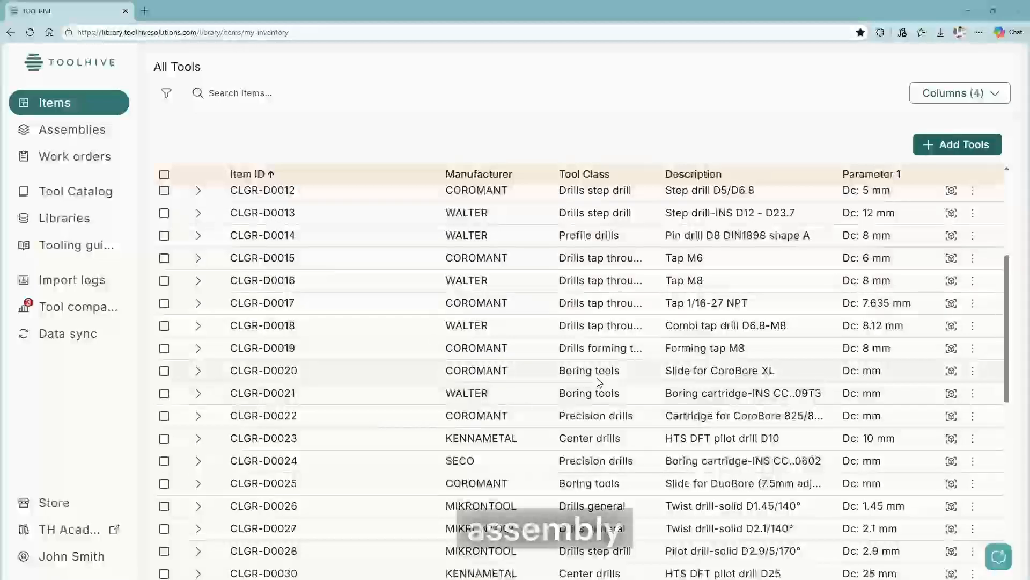
scroll(599, 380, up, 1)
scroll(600, 381, up, 5)
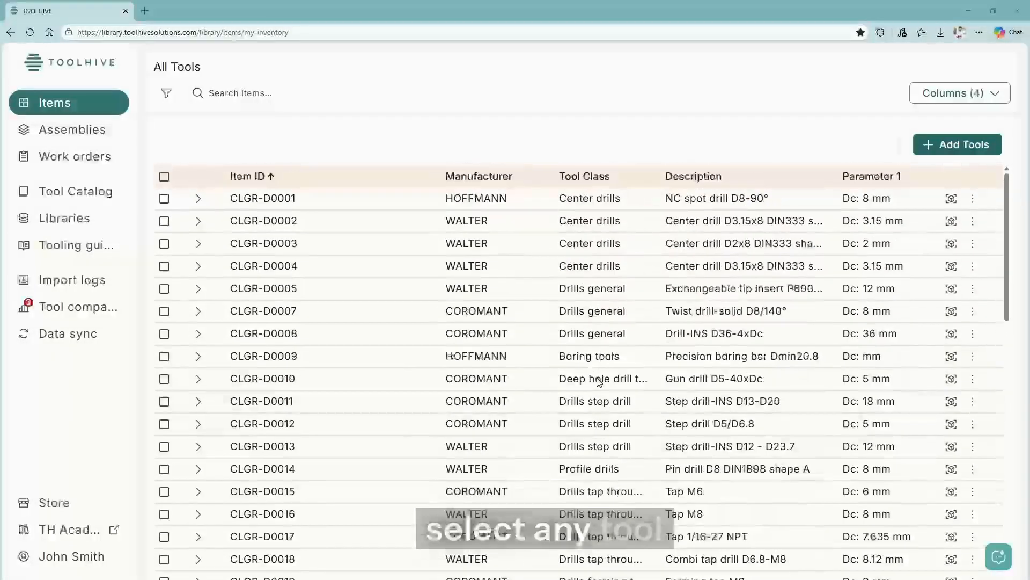
click(207, 312)
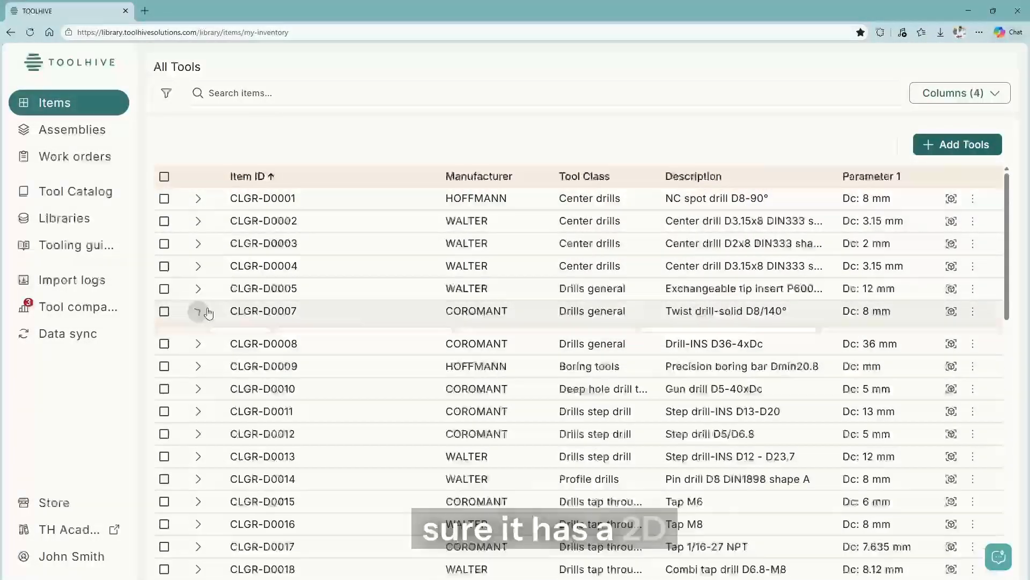
click(252, 311)
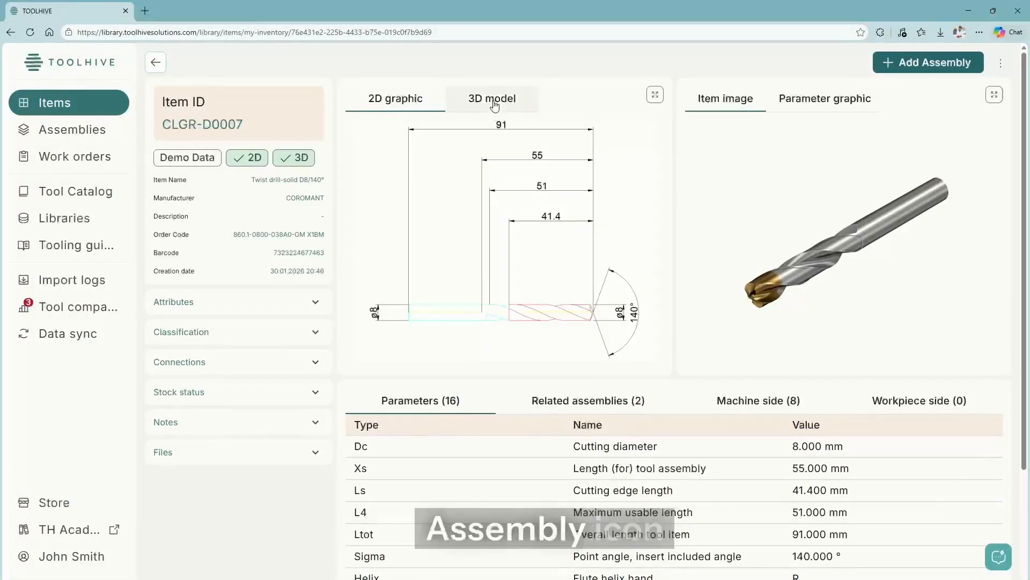
- Examine the 3D model of the CLGR-D0007 drill at different zoom levels
click(494, 102)
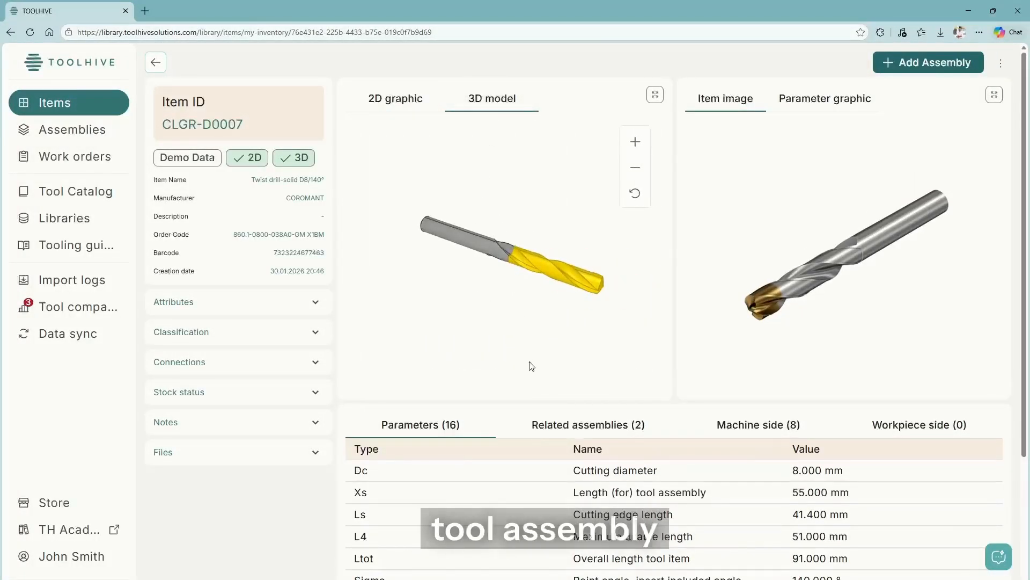
scroll(542, 448, down, 4)
scroll(562, 426, up, 4)
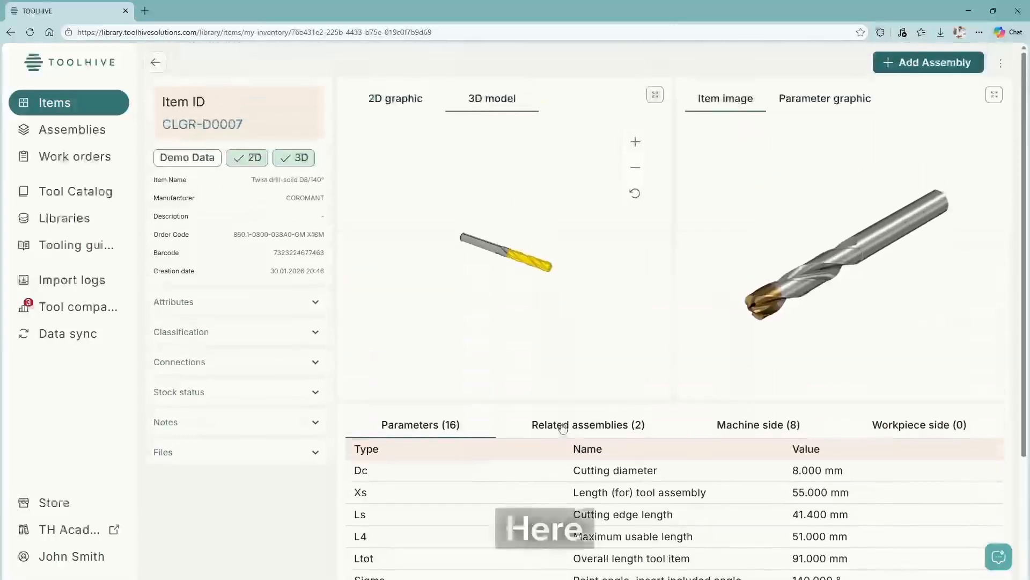
- Start a new assembly from the drill and add matching item CLGR-HR0038 on its machine side
click(924, 62)
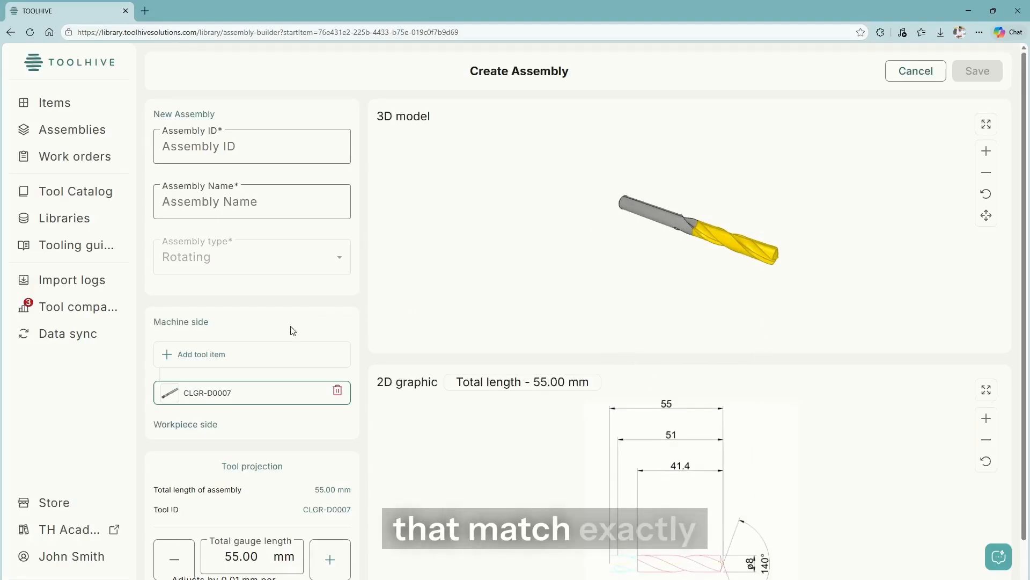
click(210, 360)
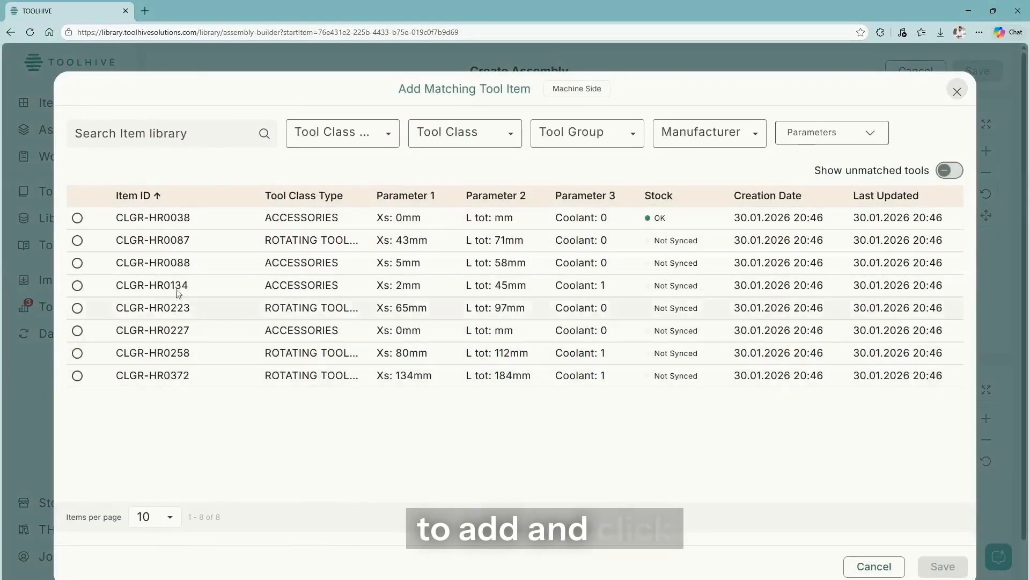
click(78, 217)
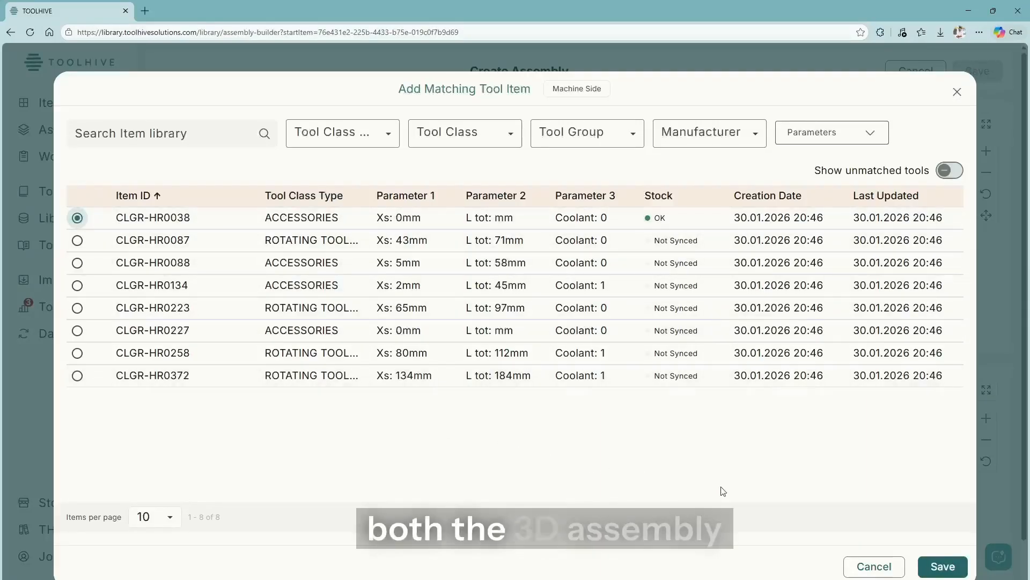
click(939, 564)
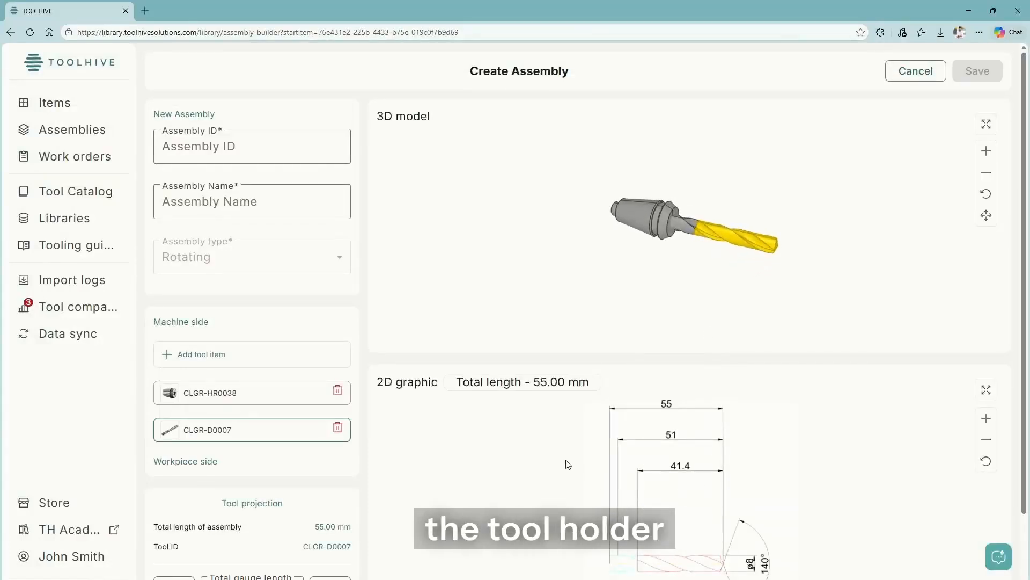
- Add the matching holder CLGR-HR0025 to the machine side of the assembly
scroll(567, 463, down, 1)
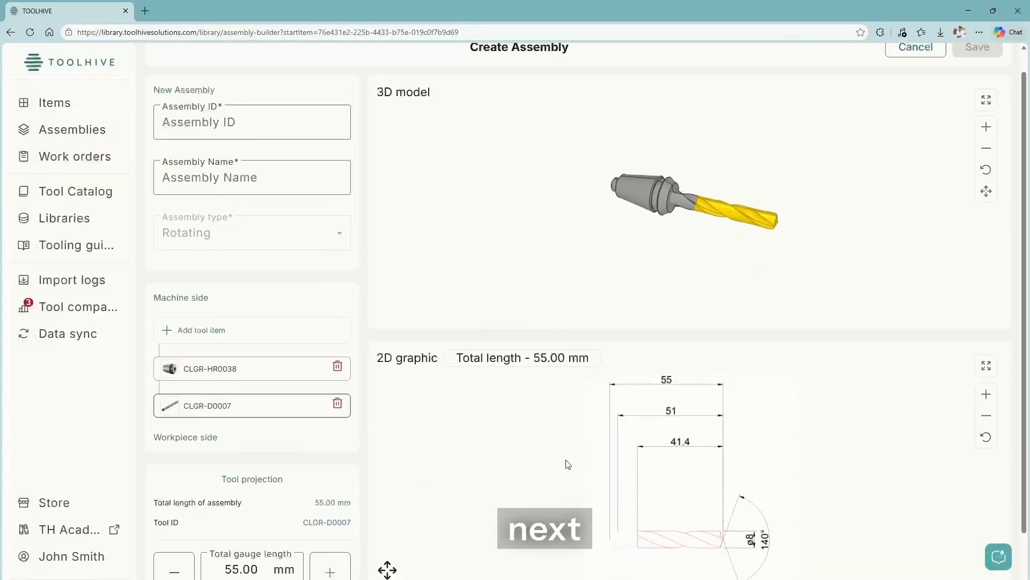
click(245, 329)
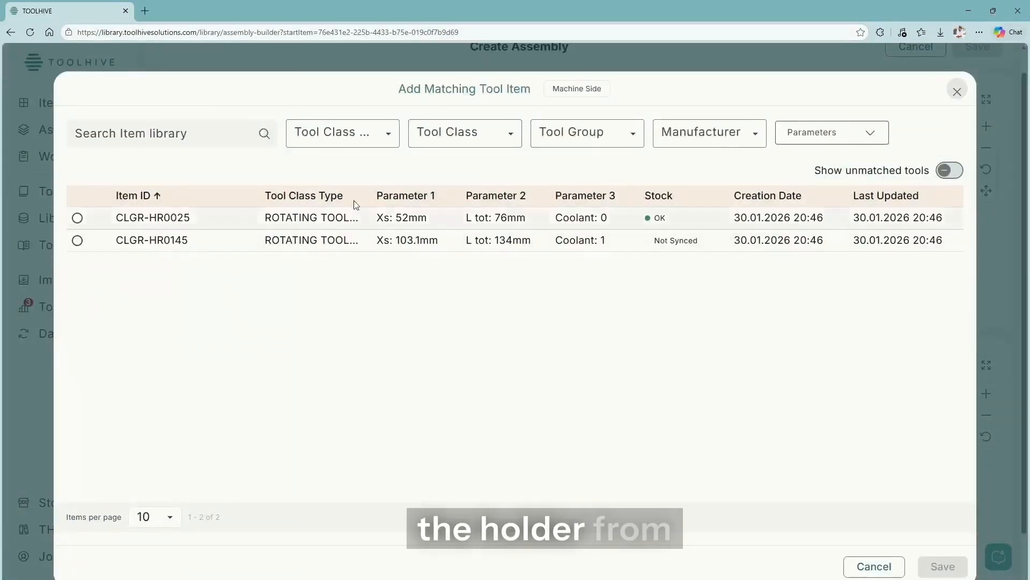
click(78, 218)
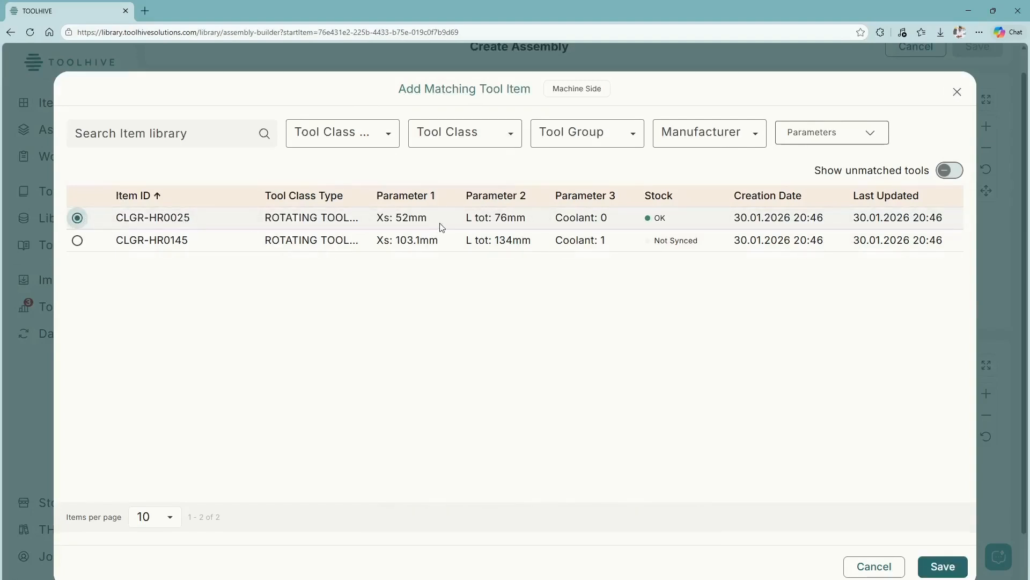
click(929, 567)
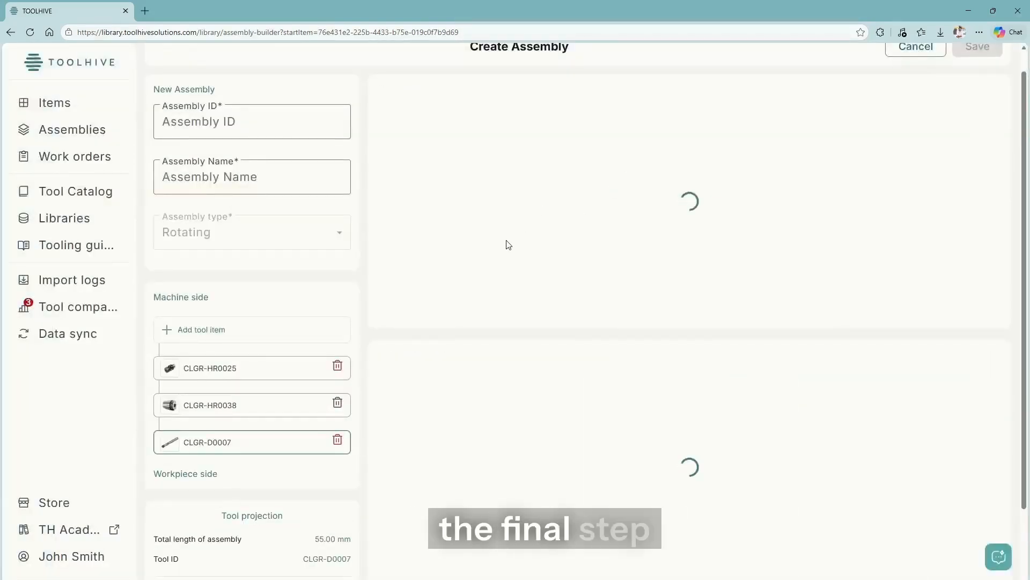
- Add the matching item CLGR-HR0033 to the machine side, behind the CLGR-HR0025 holder
drag(599, 240, 668, 253)
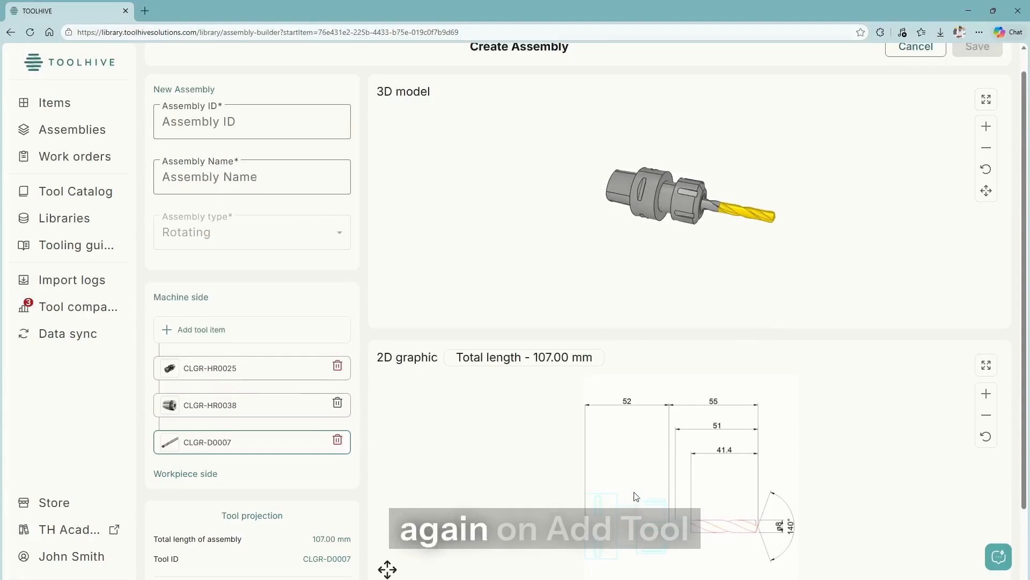
click(298, 332)
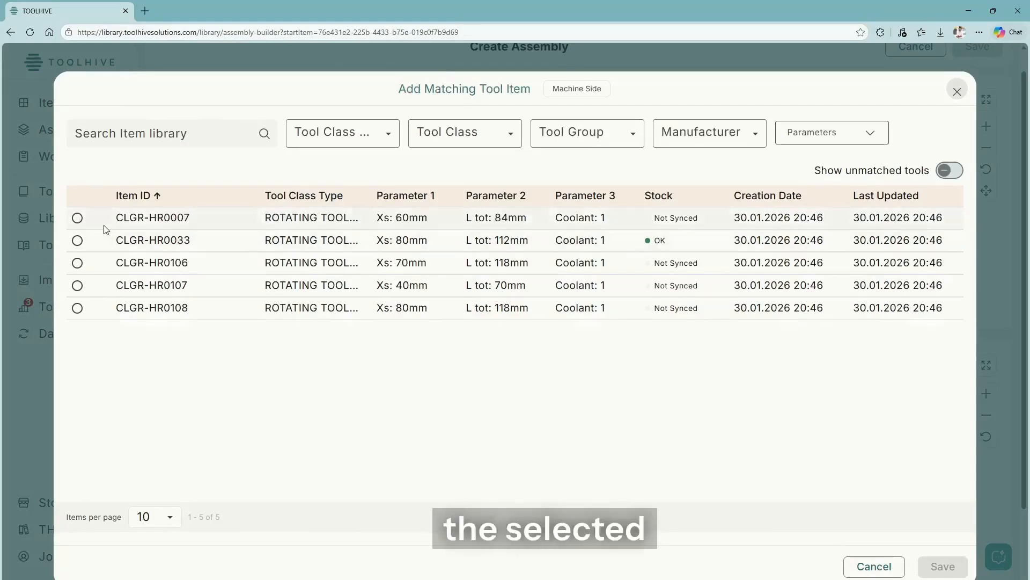
click(77, 241)
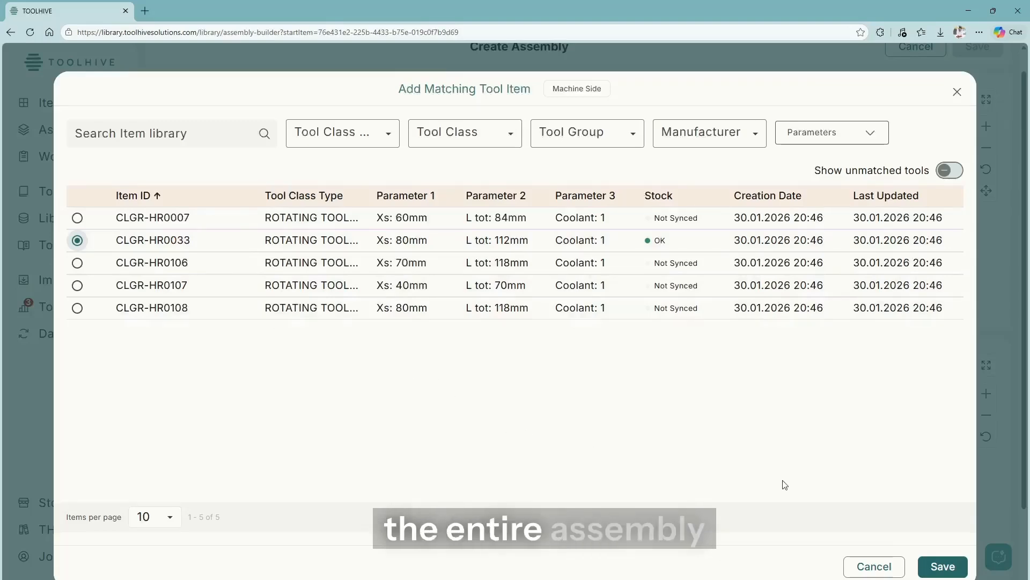
click(951, 567)
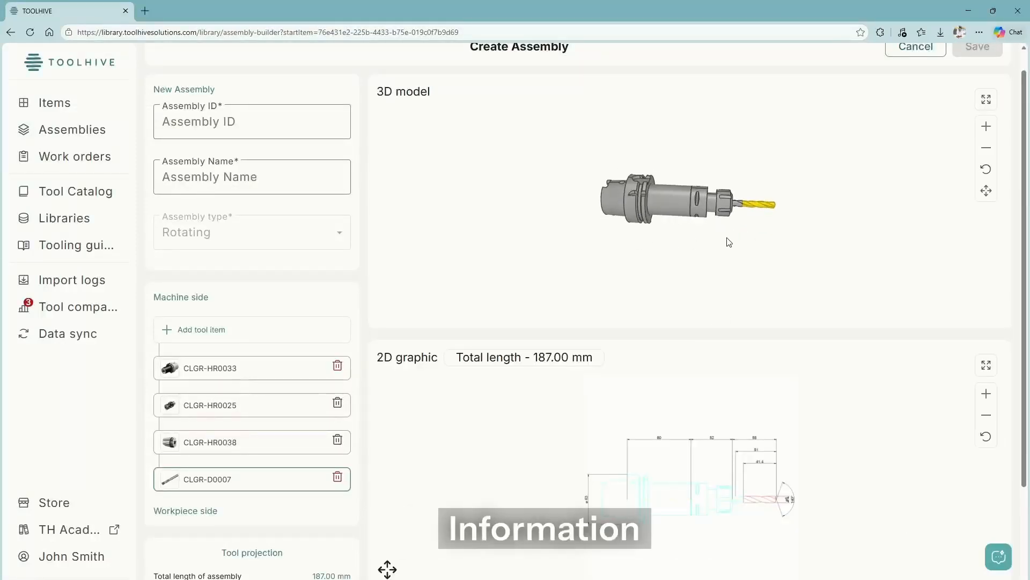
- Give the assembly the ID DEMO and the name Demo, and save it
click(256, 135)
text(DEMO)
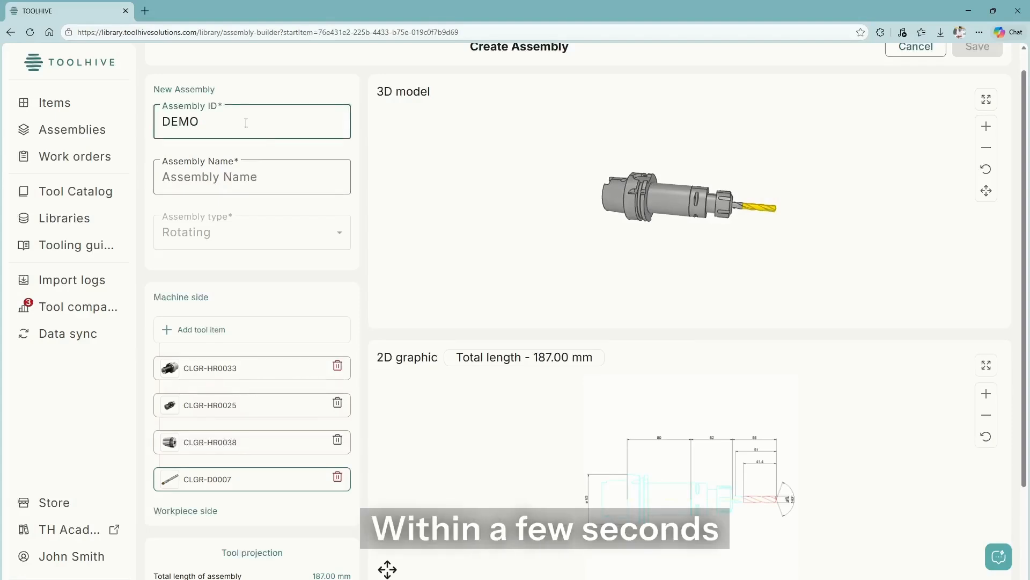
click(191, 181)
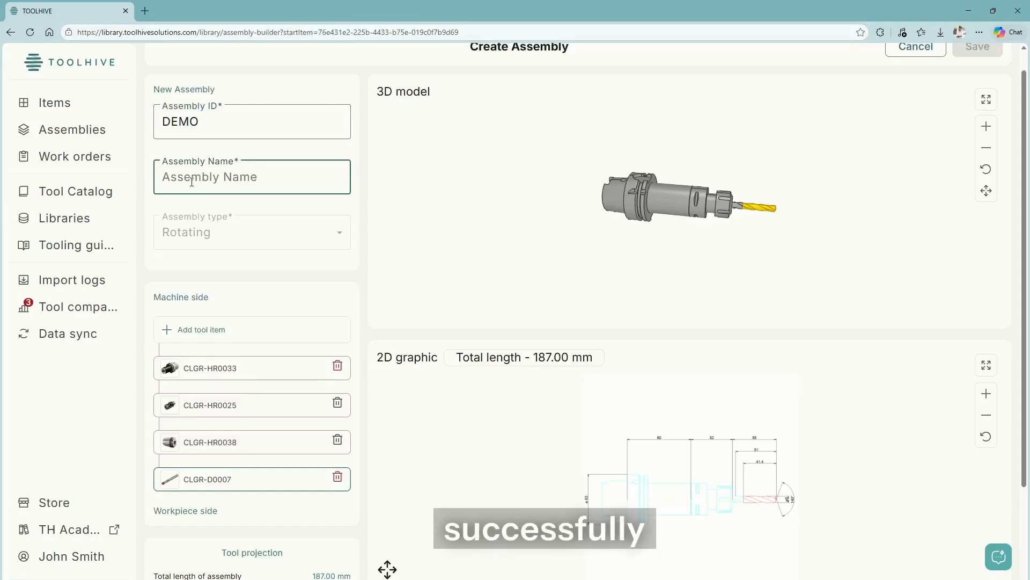
text(Demo)
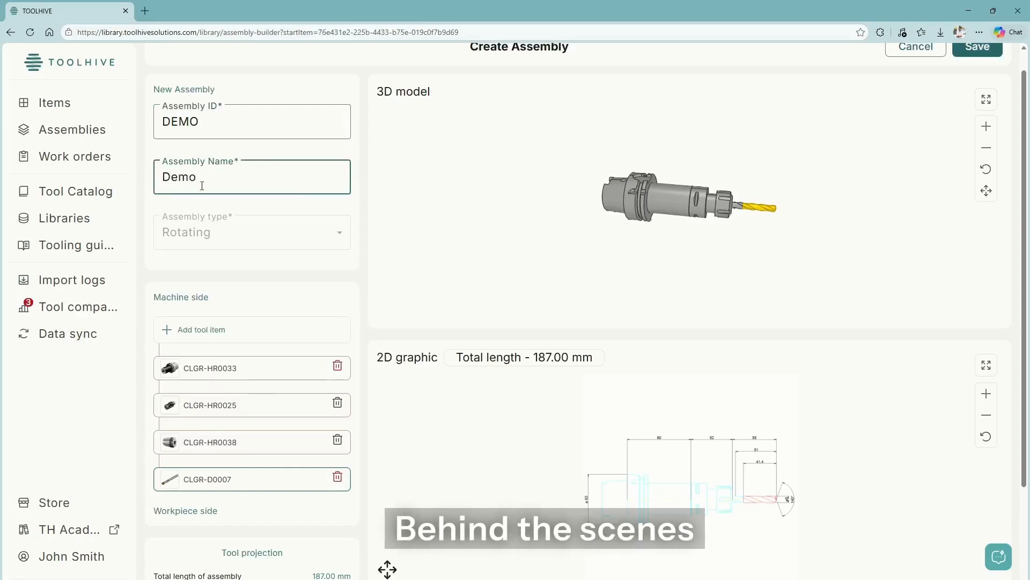
click(429, 189)
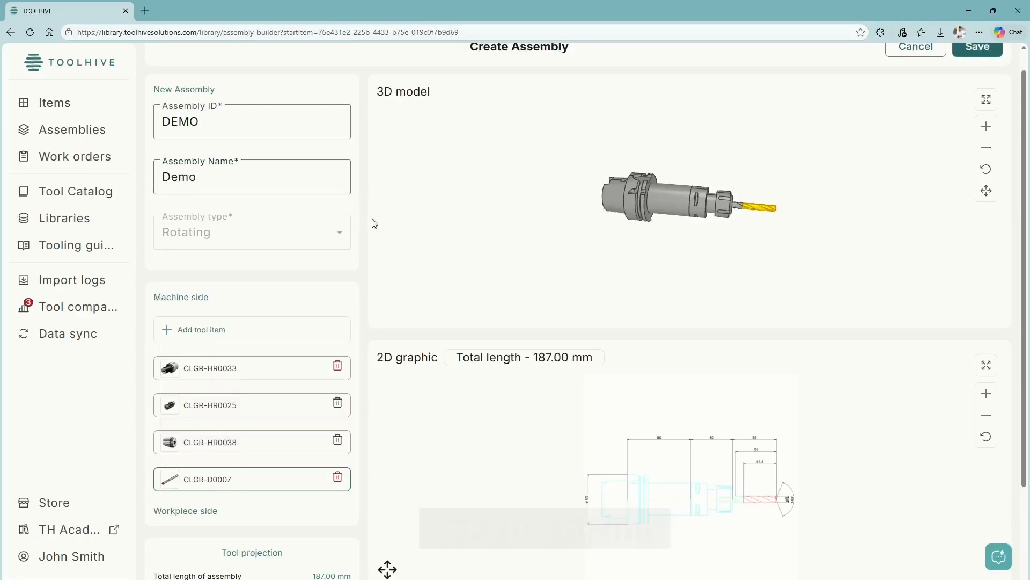
scroll(805, 143, up, 8)
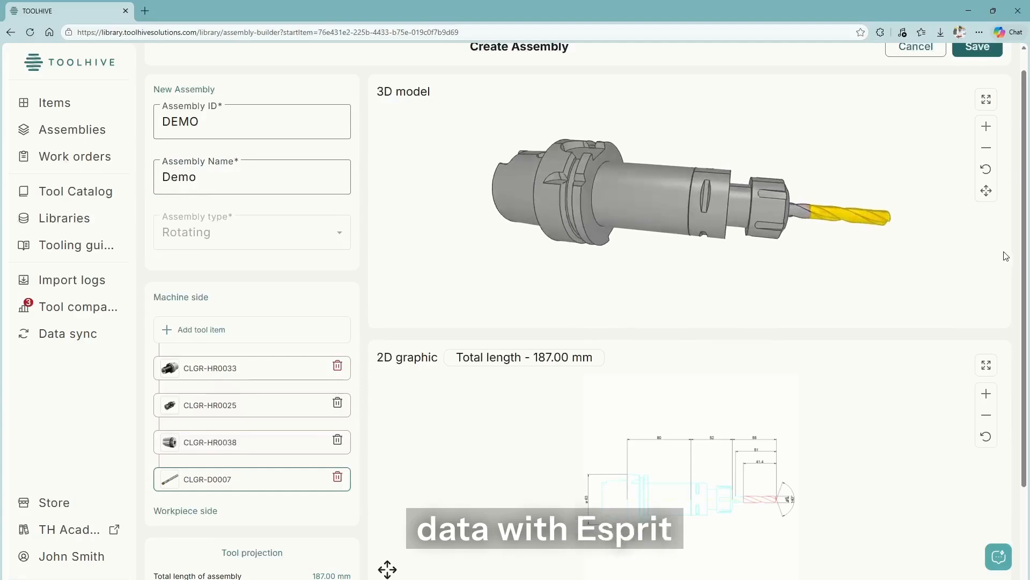
scroll(1022, 198, up, 1)
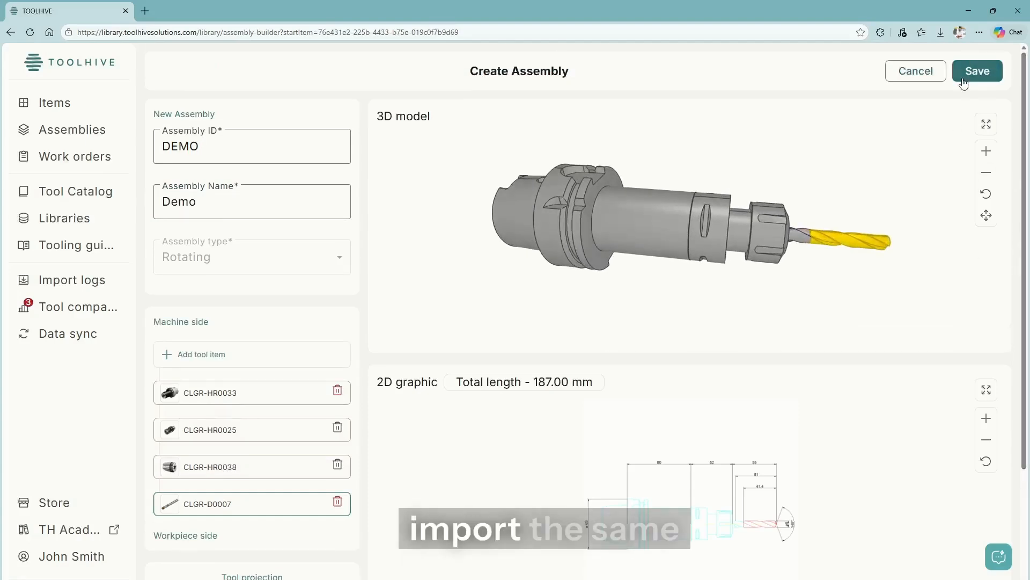
click(978, 72)
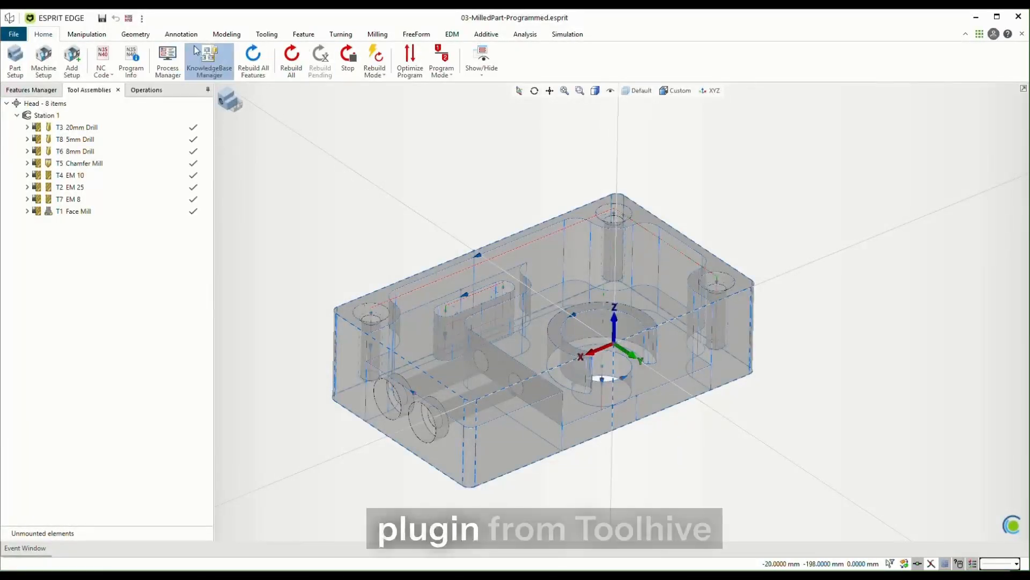
- Switch to ESPRIT EDGE, open the Toolhive Tool Manager and show the details of the DEMO tool
click(273, 36)
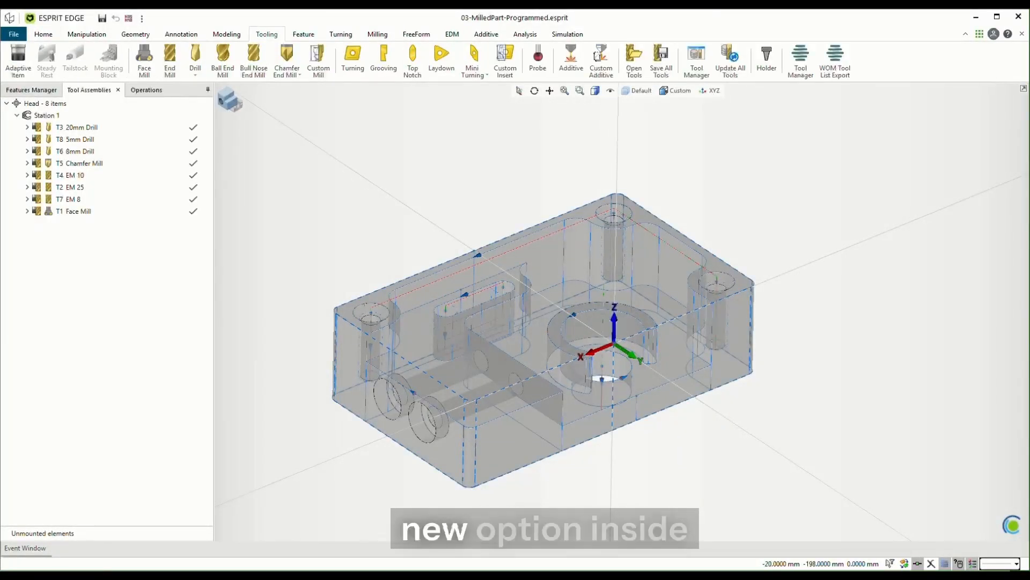
click(798, 59)
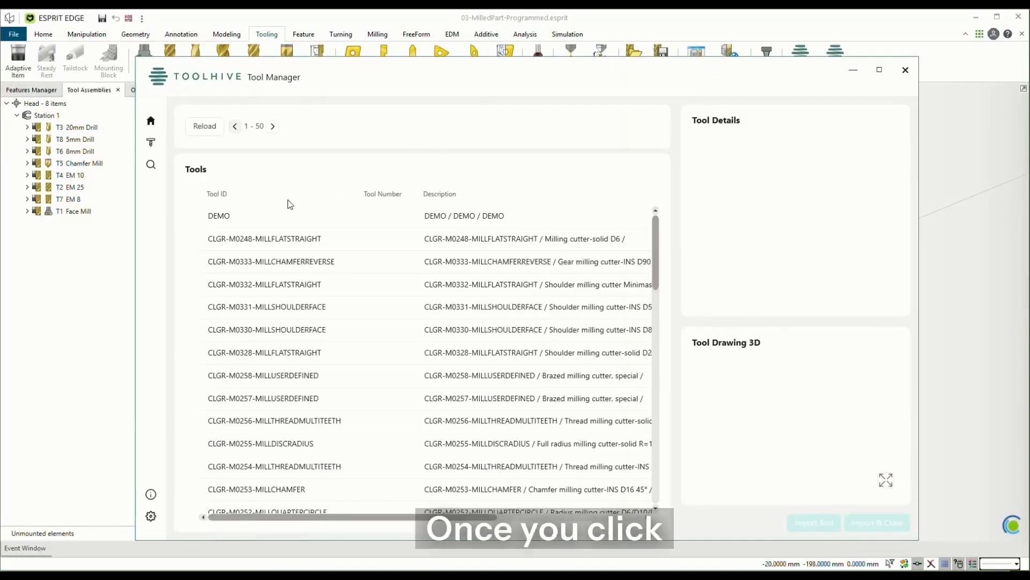
click(293, 216)
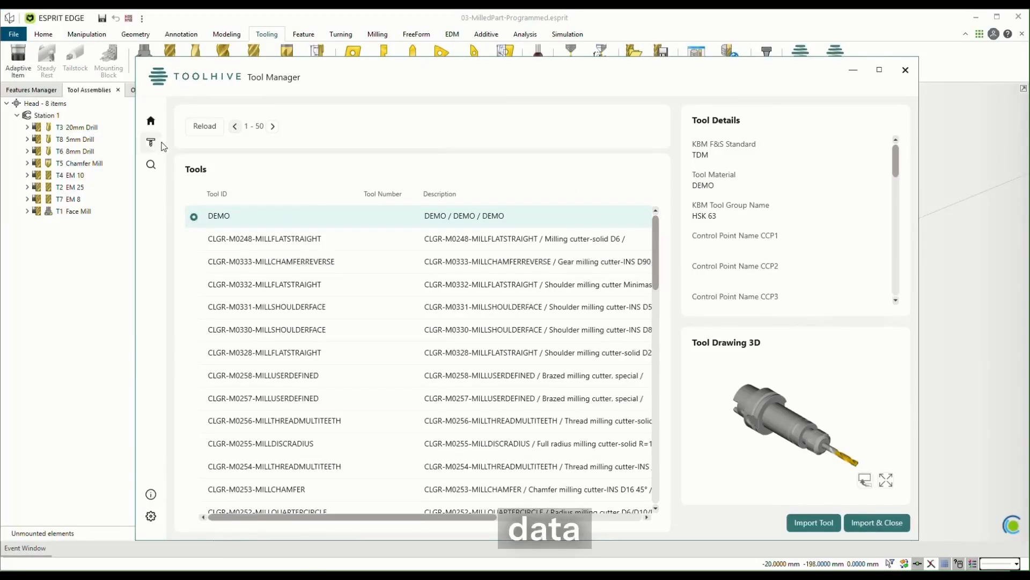
- Filter the drilling tools to class Drill with a tool diameter from 8 to 8 mm, and select the DEMO assembly
click(151, 142)
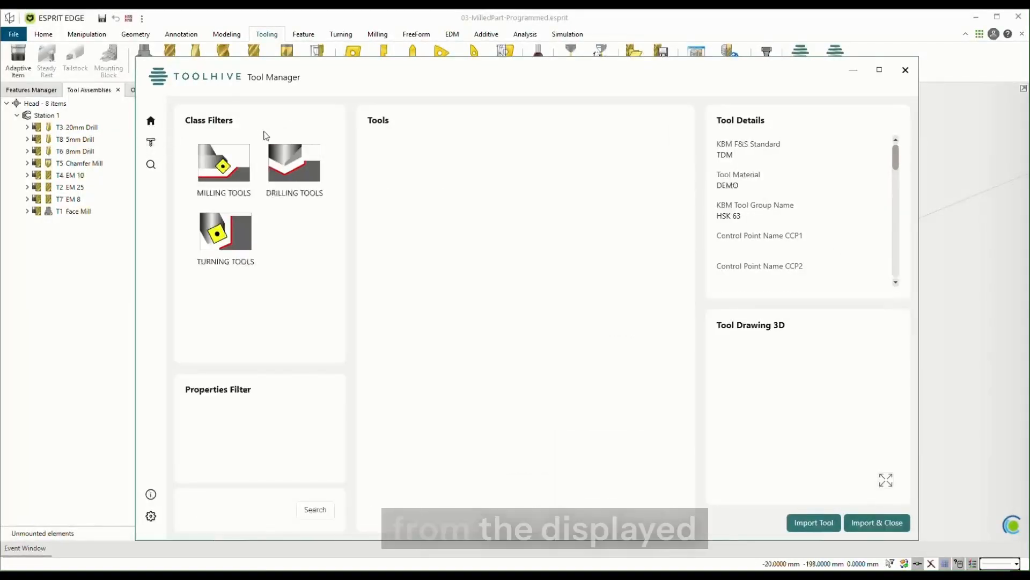
click(284, 163)
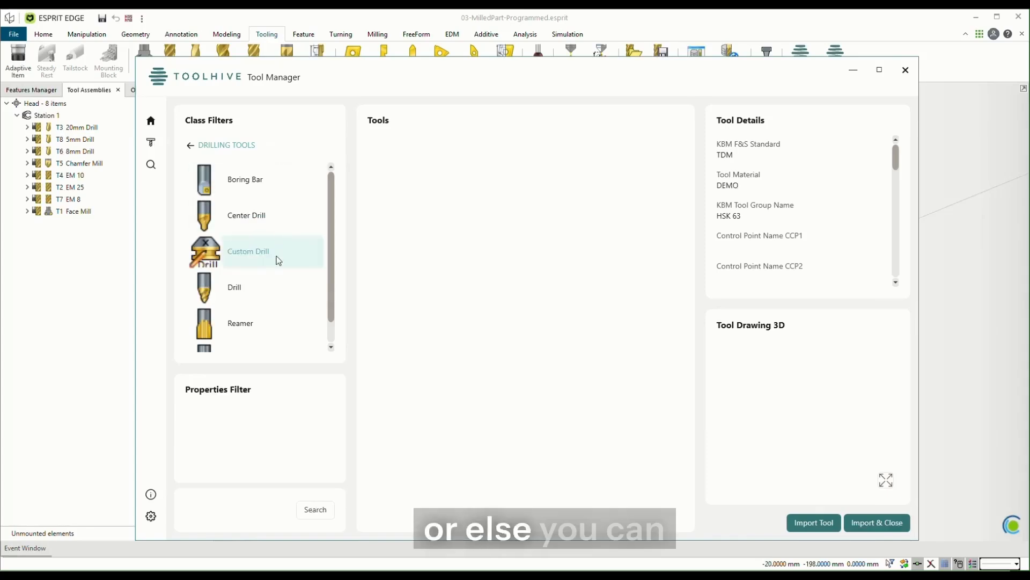
click(262, 288)
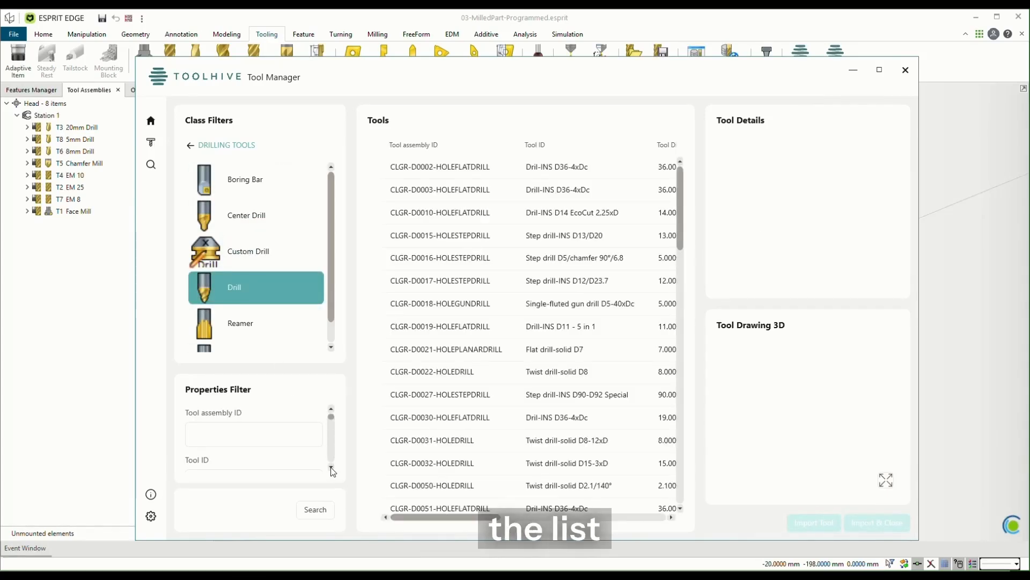
scroll(333, 470, down, 3)
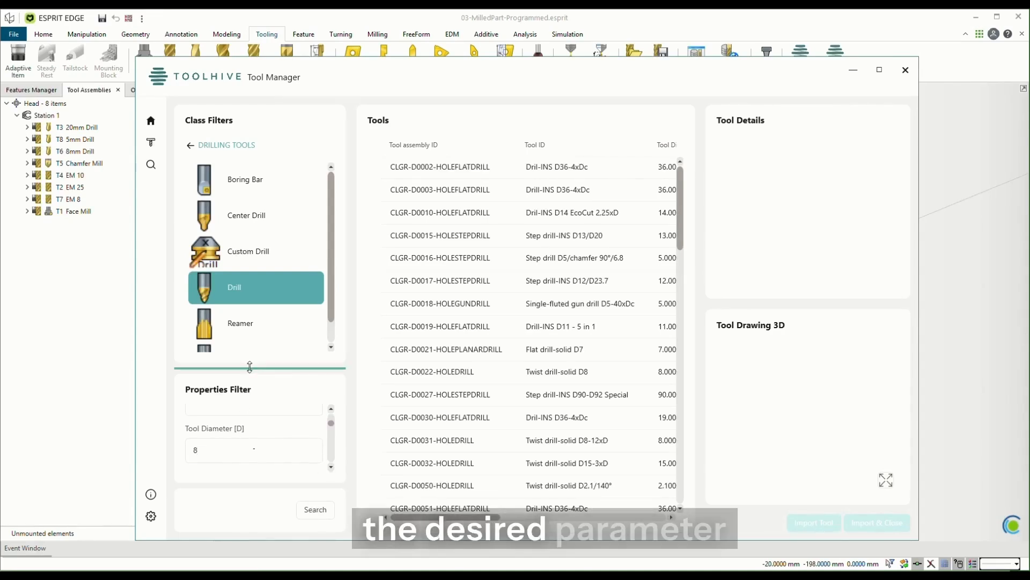
drag(250, 367, 254, 278)
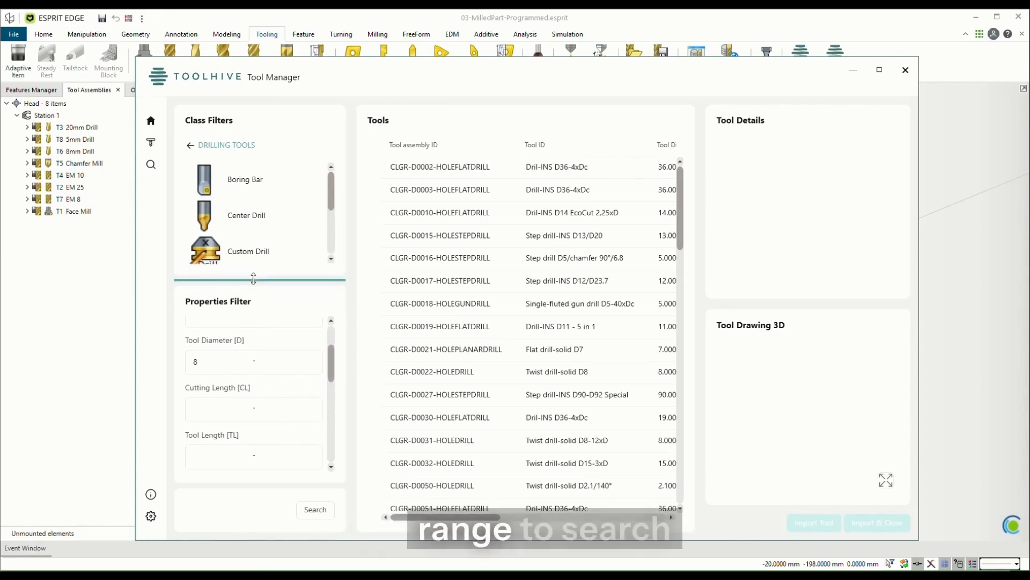
click(281, 361)
click(316, 512)
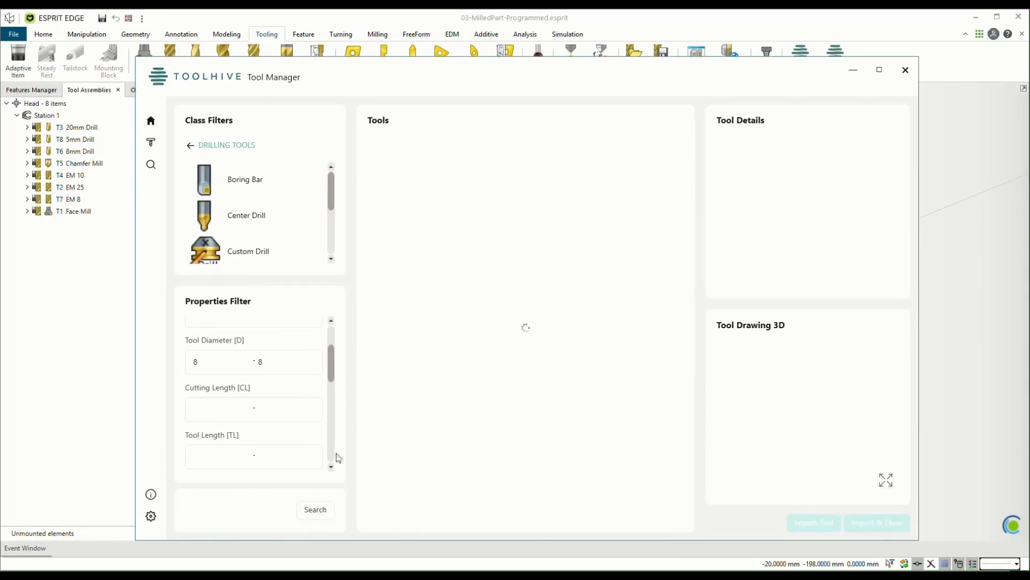
click(419, 216)
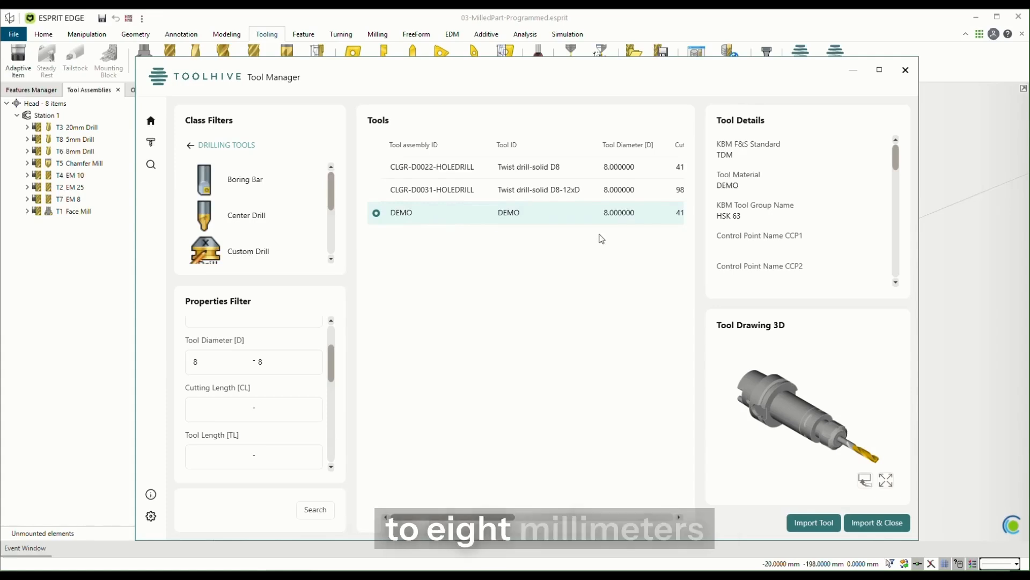
- Import the DEMO tool assembly, closing the Tool Manager, and mount it from the unmounted elements onto Station 1
click(876, 521)
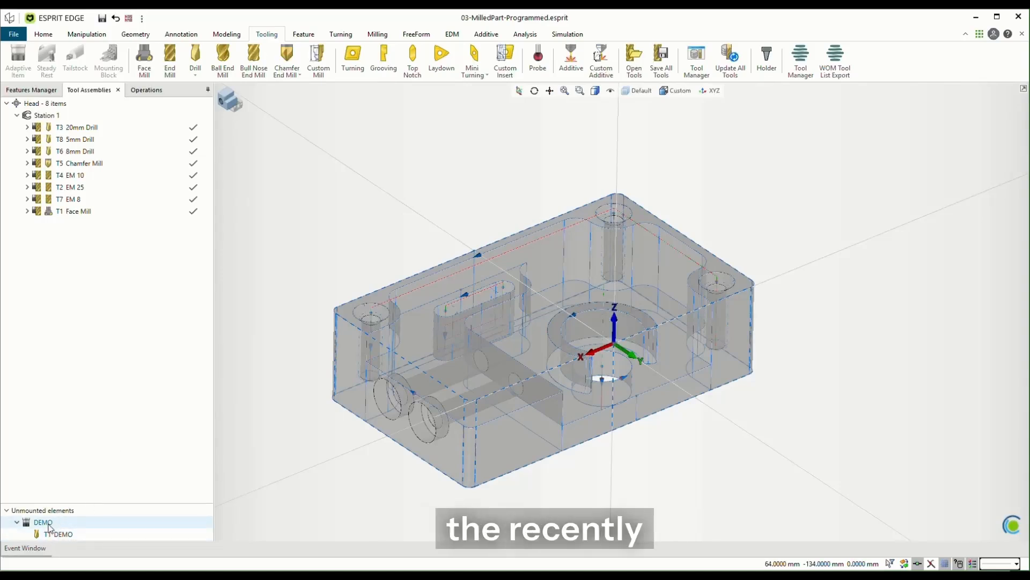
drag(54, 522, 65, 119)
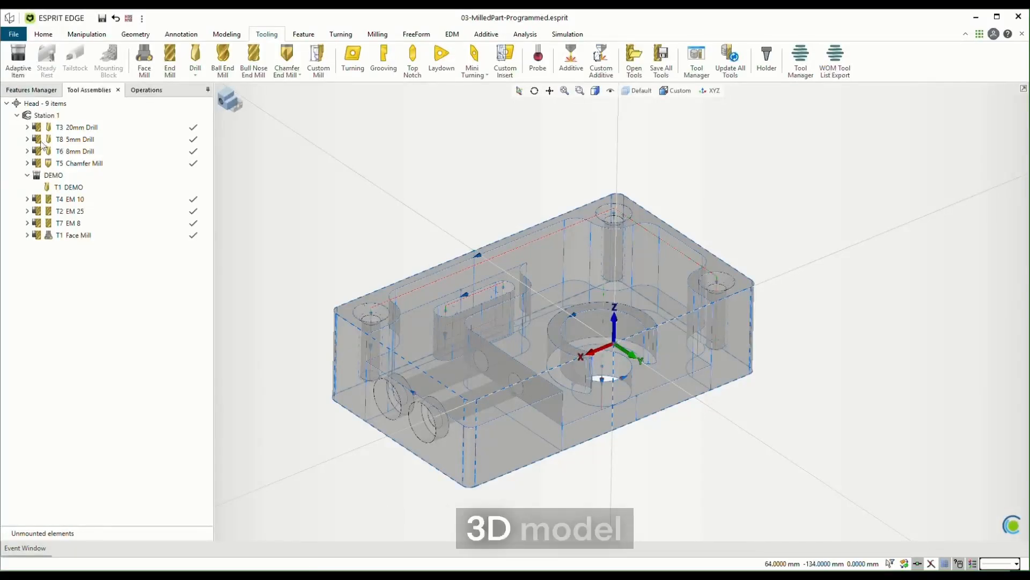
- Open the first Drilling operation under T6 8mm Drill for editing, set its tool to DEMO, and inspect the assembly on the part
click(144, 90)
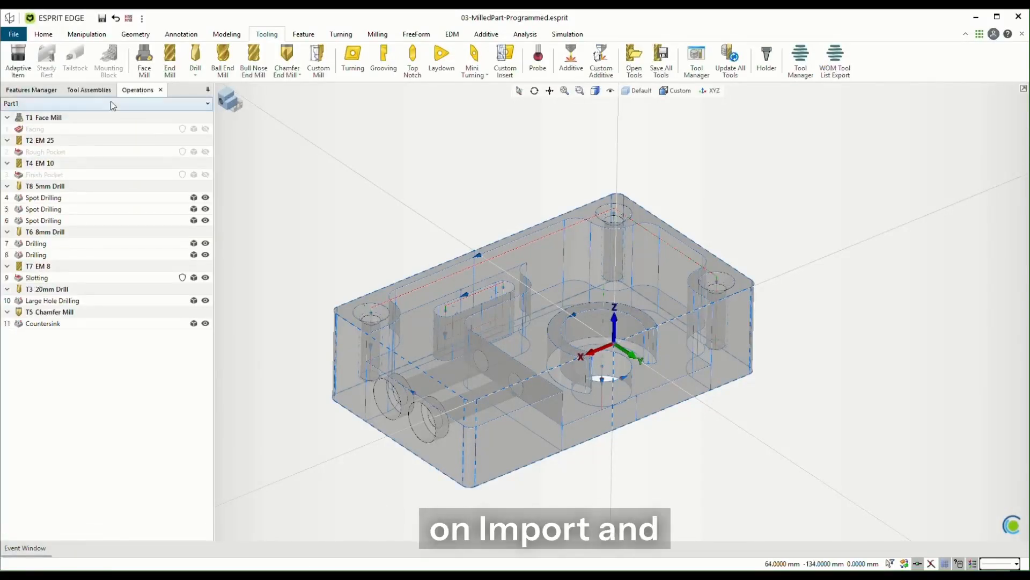
click(37, 244)
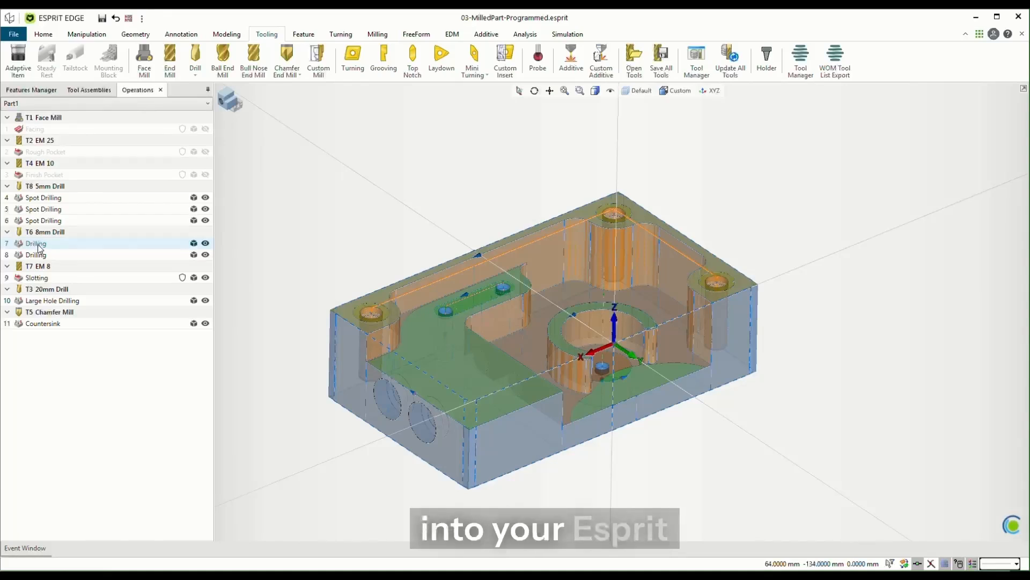
double_click(56, 245)
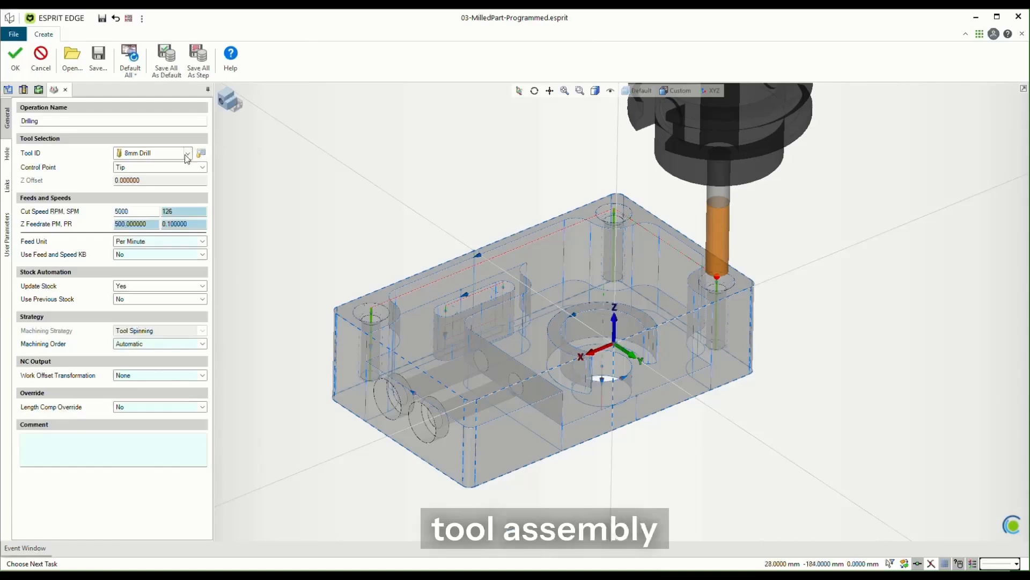
click(187, 154)
click(143, 264)
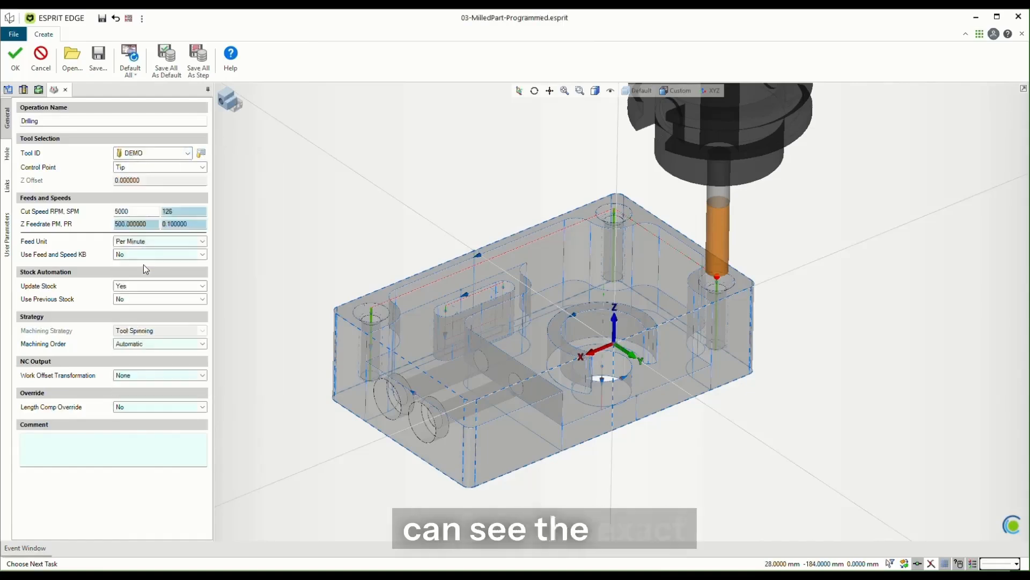
scroll(606, 230, down, 5)
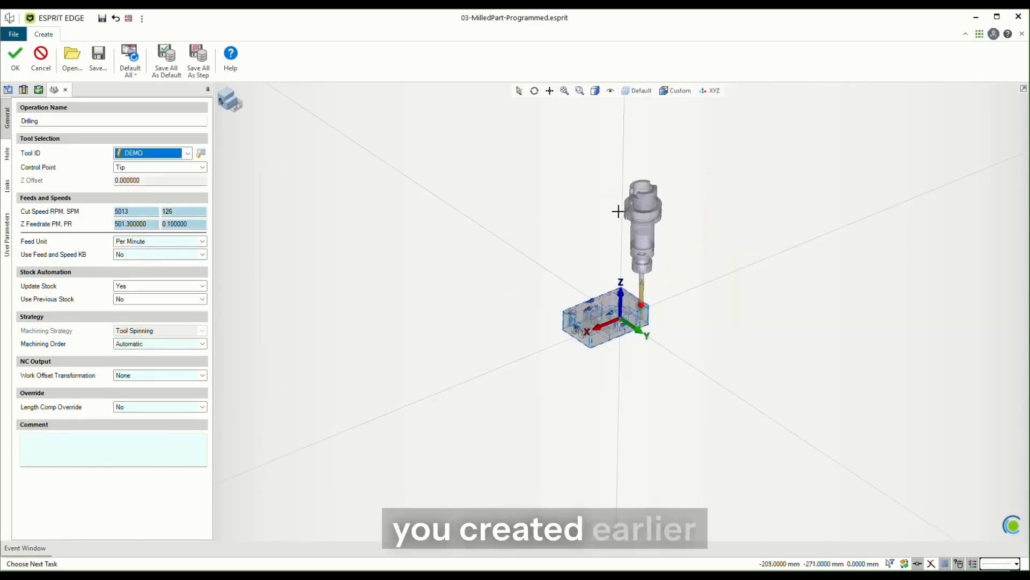
scroll(618, 211, up, 5)
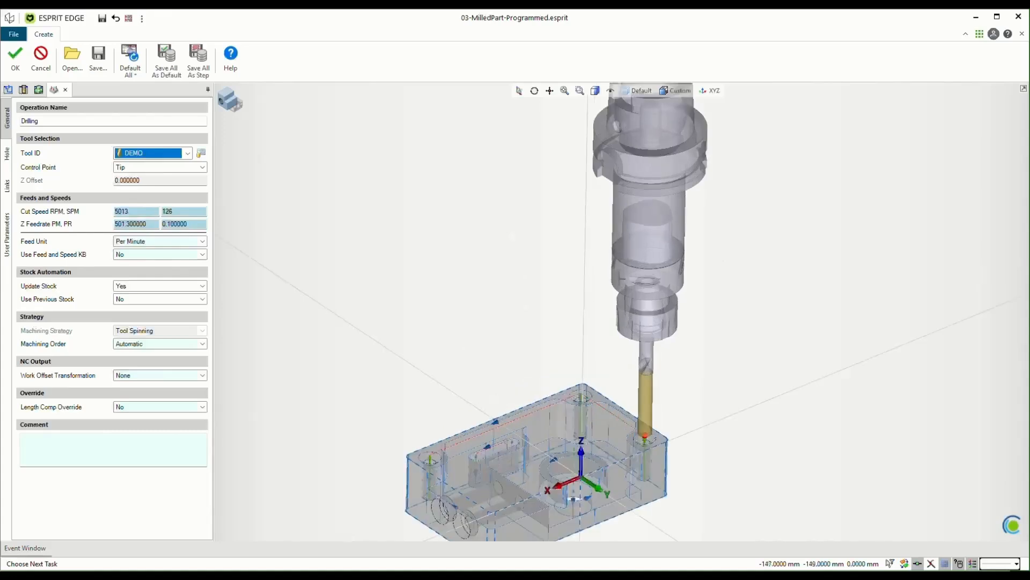
scroll(595, 282, down, 1)
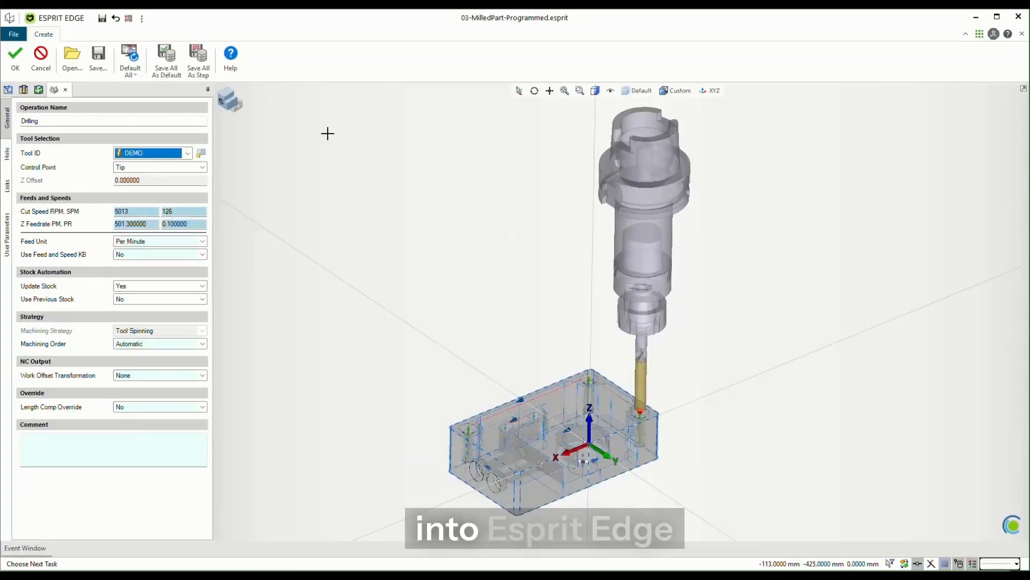